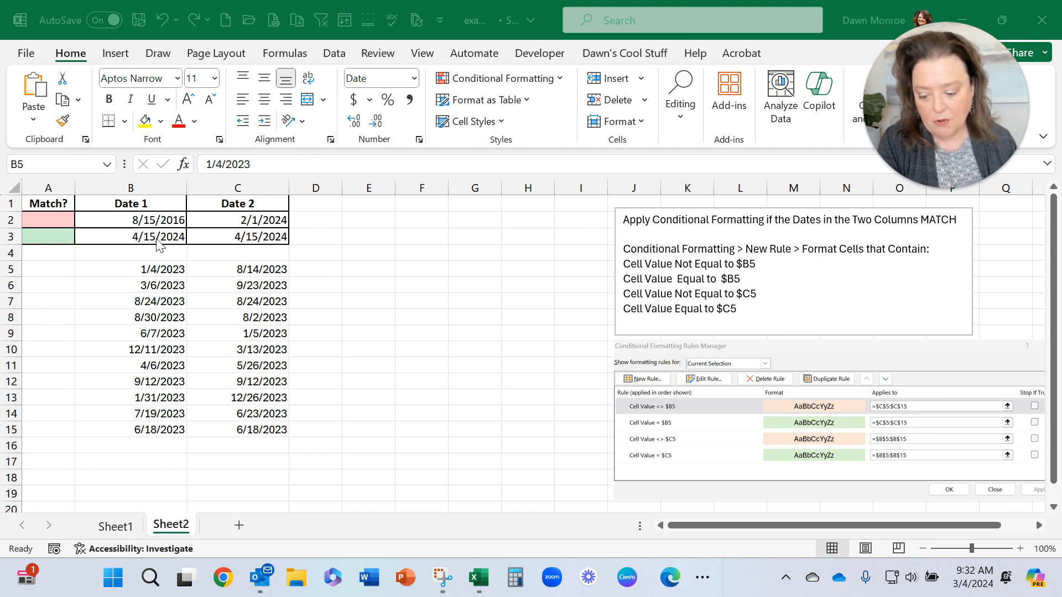
{"action": "left_click_drag", "start_coordinate": [119, 235], "coordinate": [255, 236]}
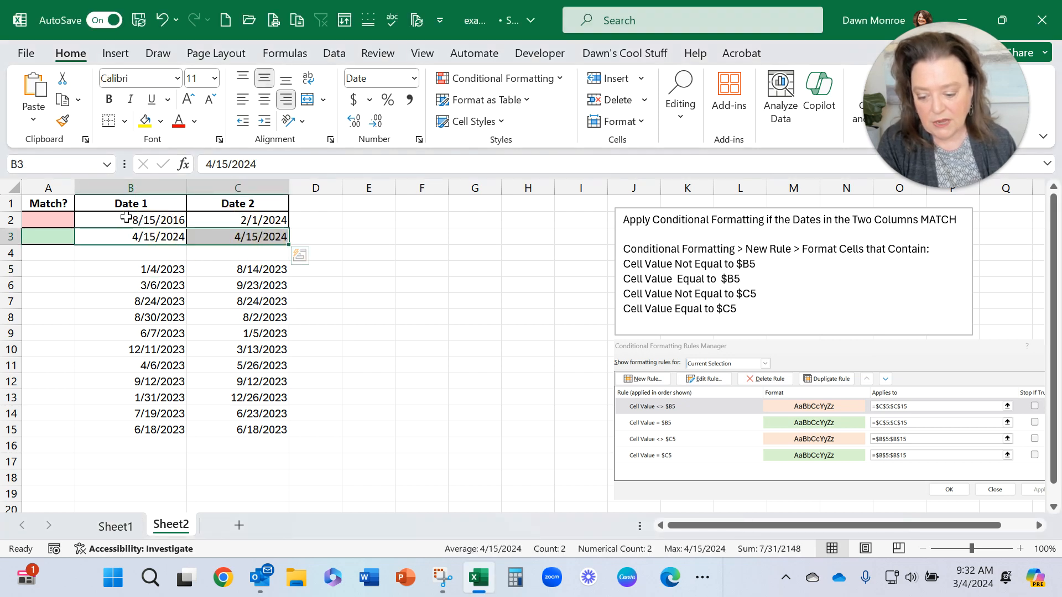
{"action": "left_click_drag", "start_coordinate": [134, 218], "coordinate": [246, 221]}
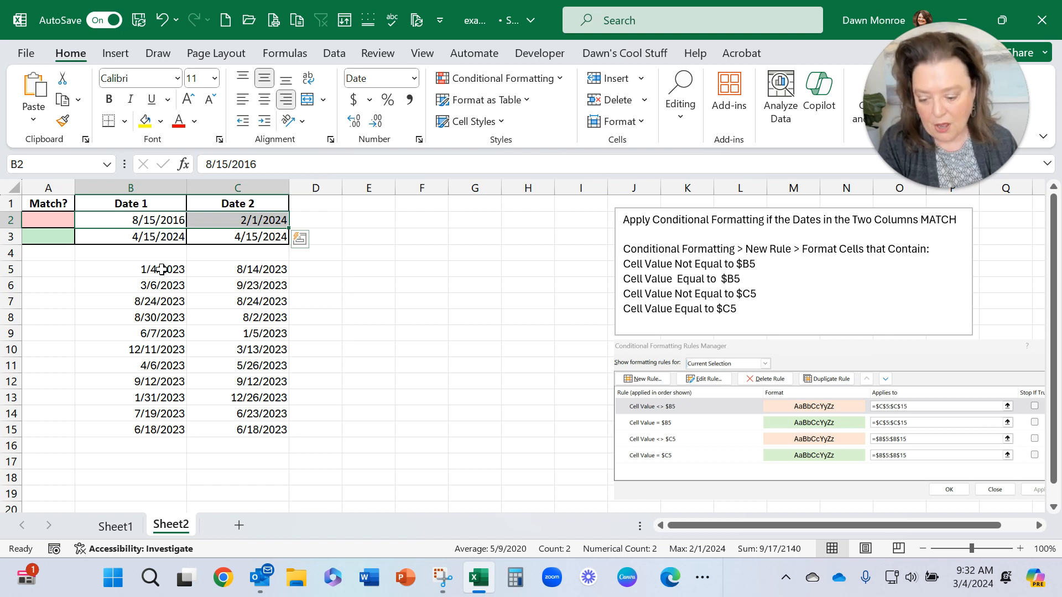
Create a conditional formatting rule for B5:B15 that formats only cells whose value is not equal to a reference.
{"action": "left_click_drag", "start_coordinate": [161, 269], "coordinate": [144, 435]}
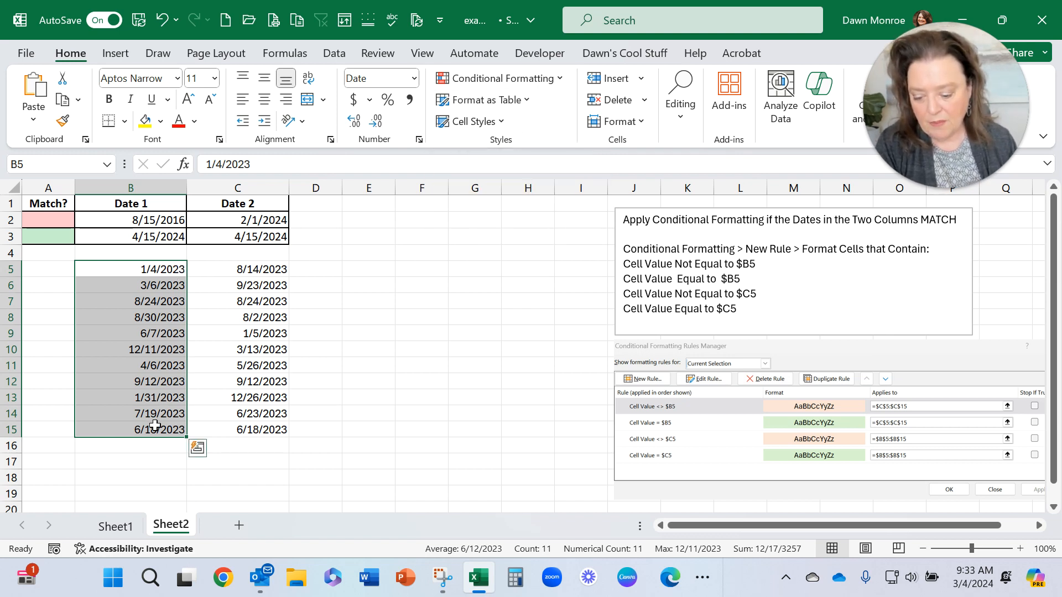
{"action": "left_click", "coordinate": [548, 81]}
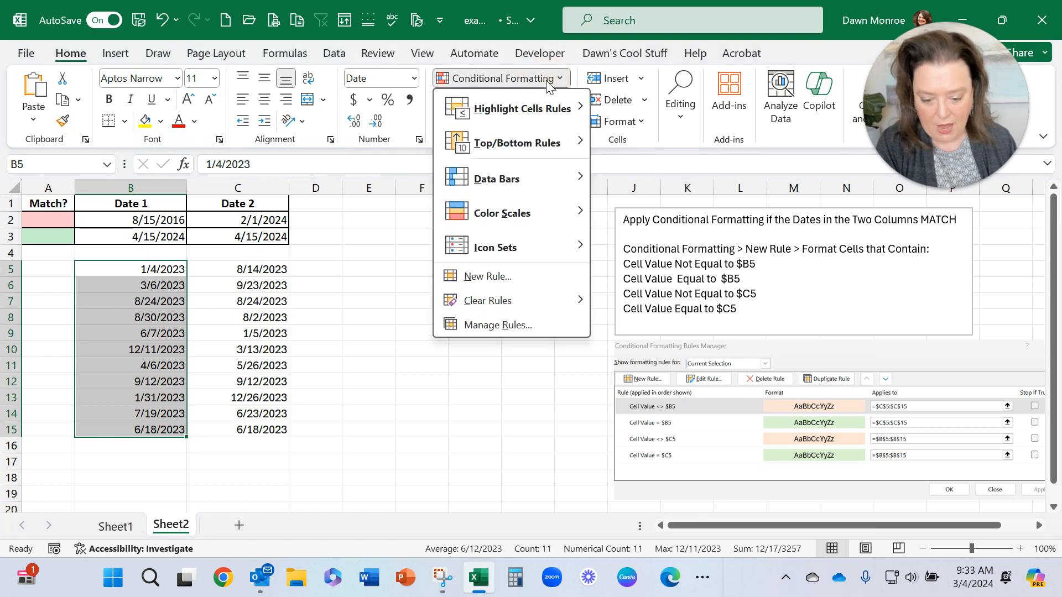
{"action": "left_click", "coordinate": [473, 277]}
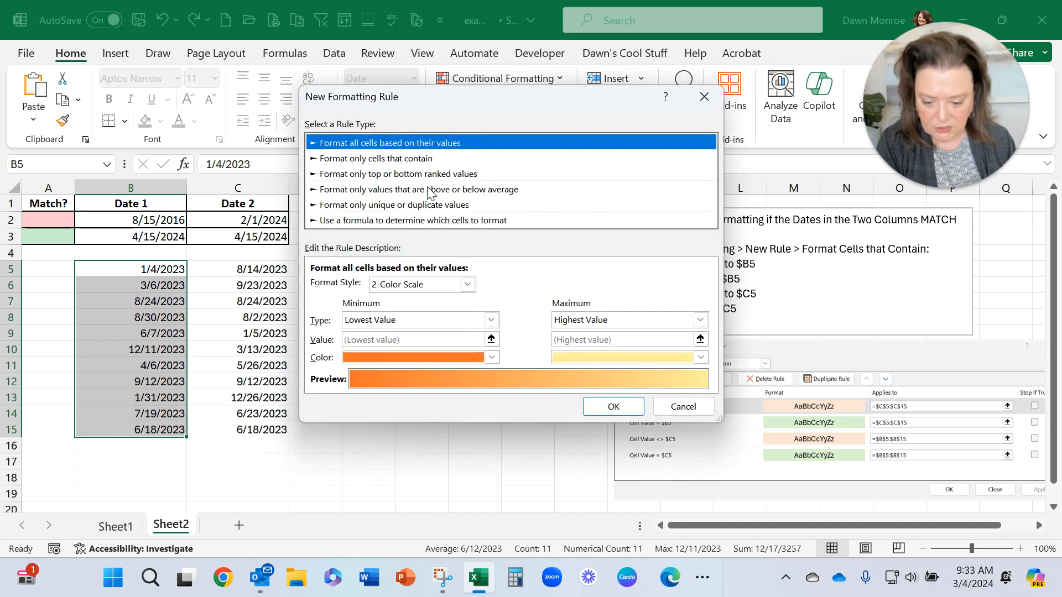
{"action": "left_click", "coordinate": [390, 160]}
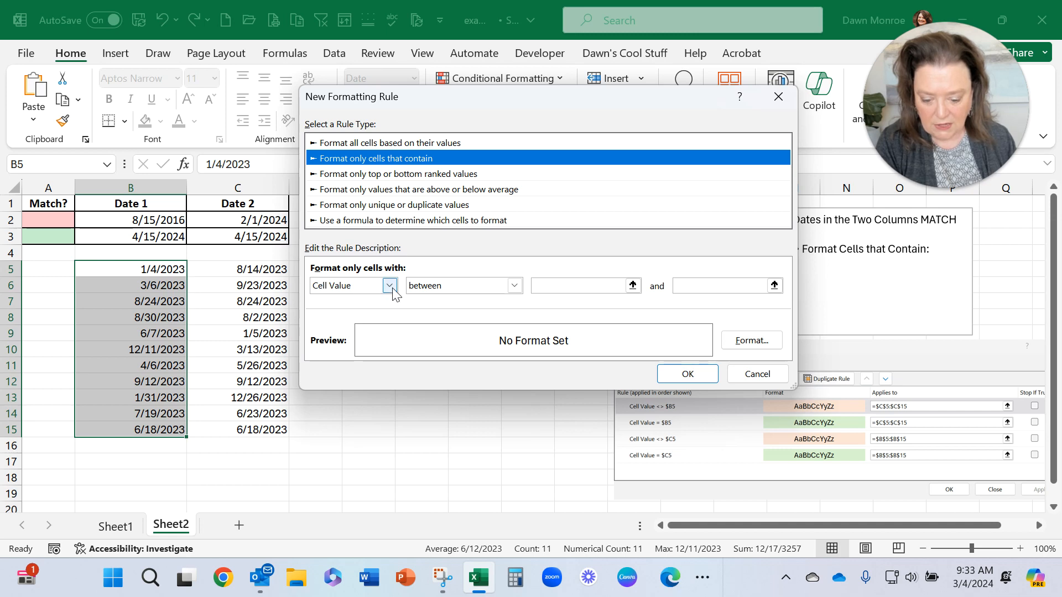
{"action": "left_click", "coordinate": [514, 285]}
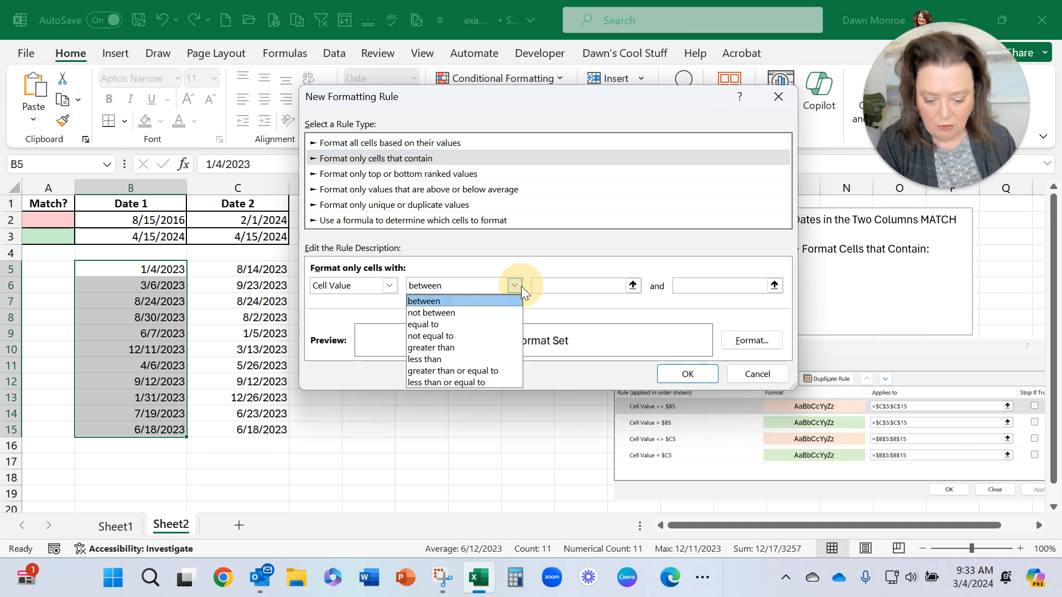
{"action": "left_click", "coordinate": [490, 323]}
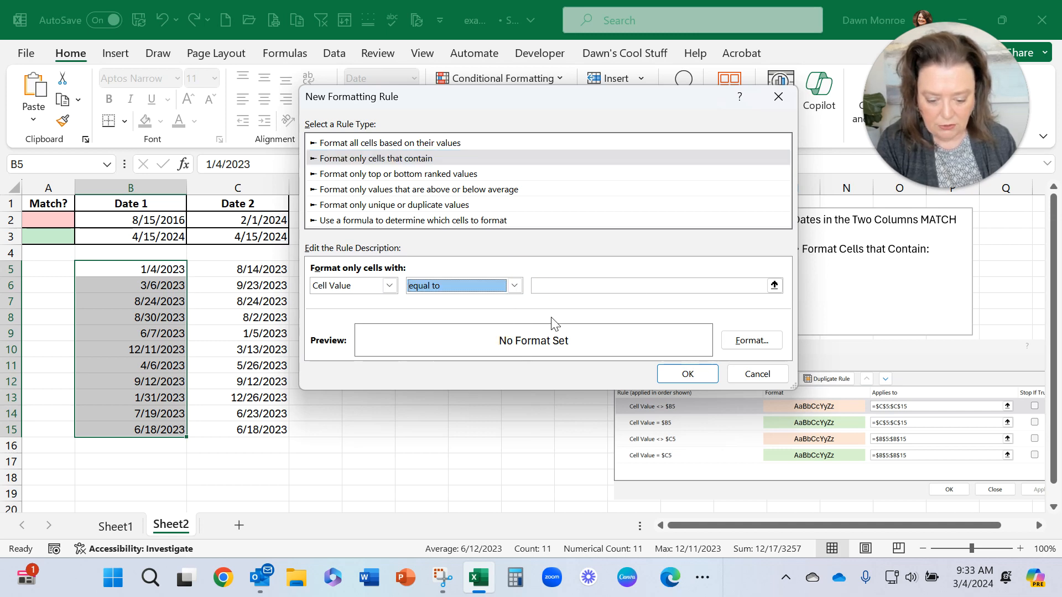
{"action": "left_click", "coordinate": [515, 285]}
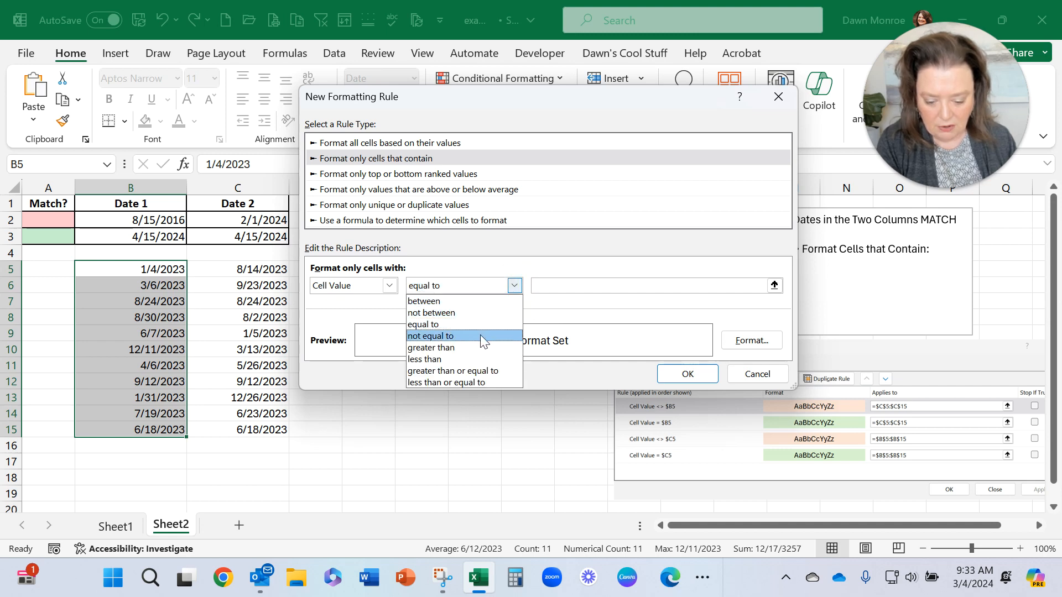
{"action": "left_click", "coordinate": [480, 334]}
Set the rule's comparison value to =$C5, keeping the column absolute and the row relative.
{"action": "left_click", "coordinate": [545, 286]}
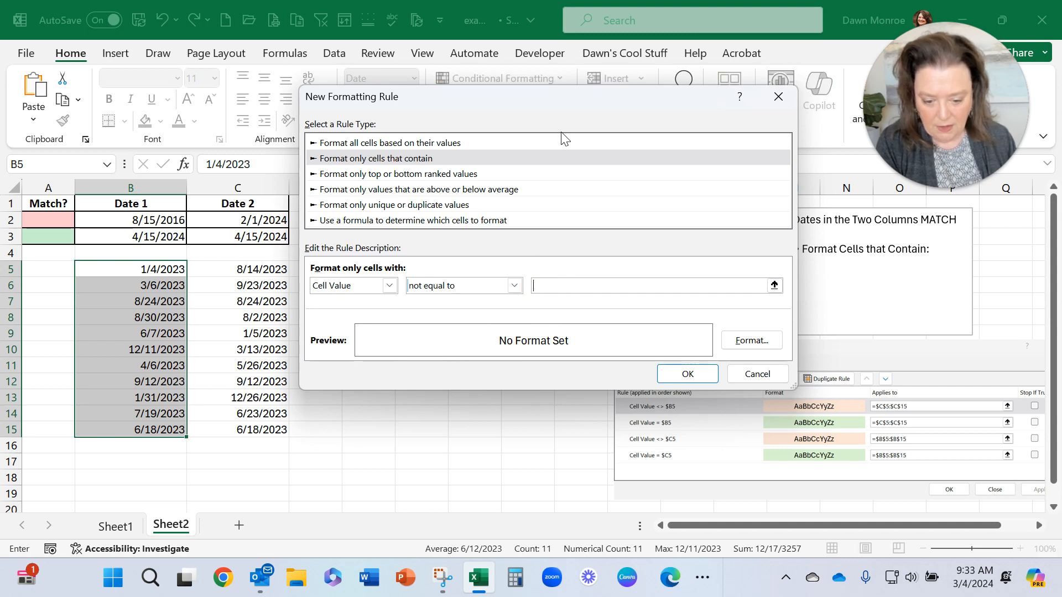
{"action": "left_click_drag", "start_coordinate": [537, 99], "coordinate": [577, 98]}
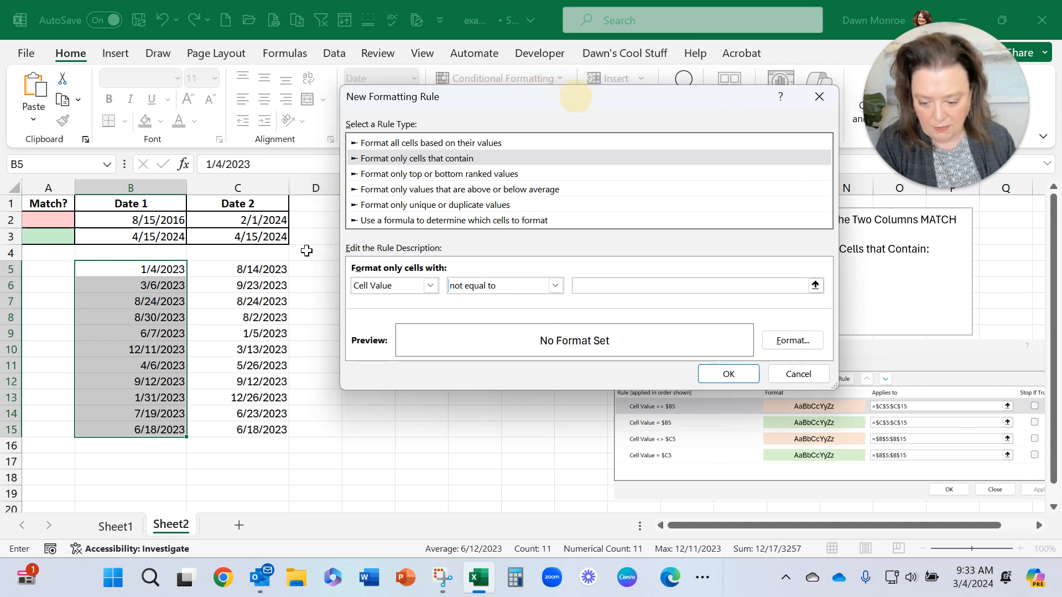
{"action": "left_click", "coordinate": [271, 269]}
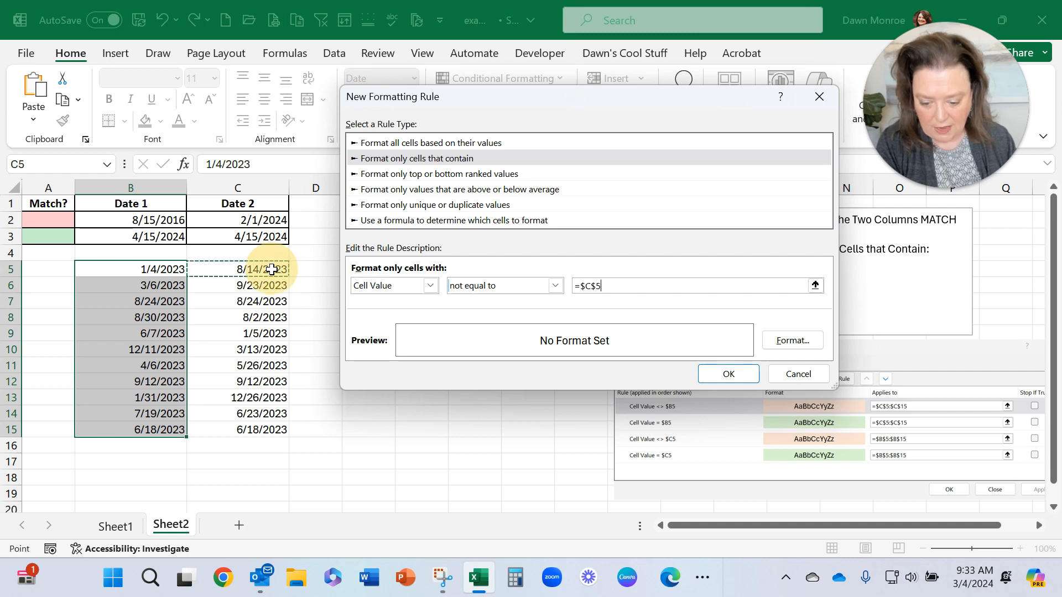
{"action": "left_click", "coordinate": [596, 286]}
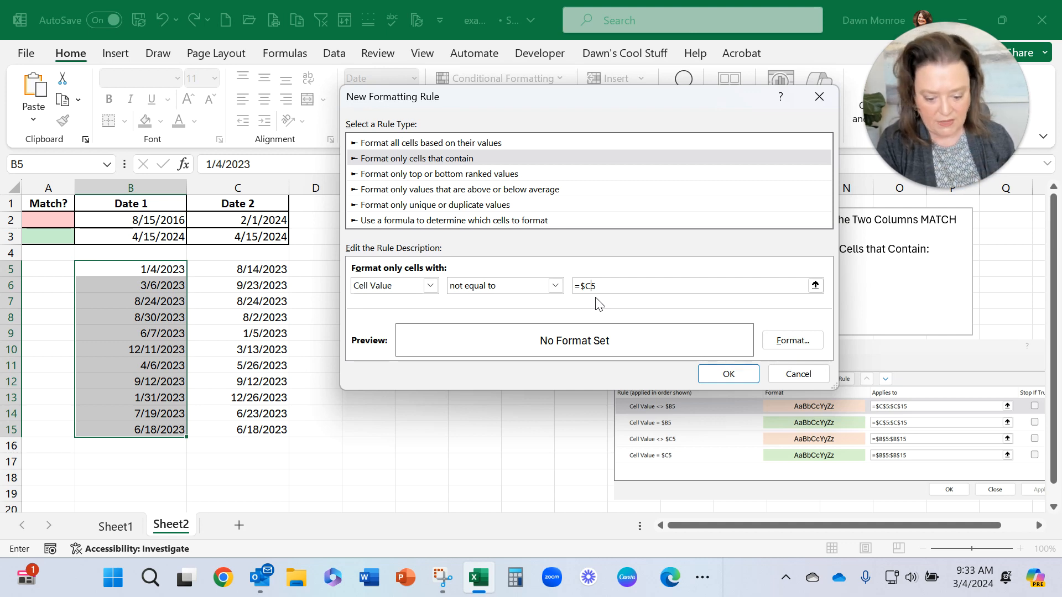
Give the not-equal rule a light orange background fill and apply it to the Date 1 cells.
{"action": "left_click", "coordinate": [806, 336]}
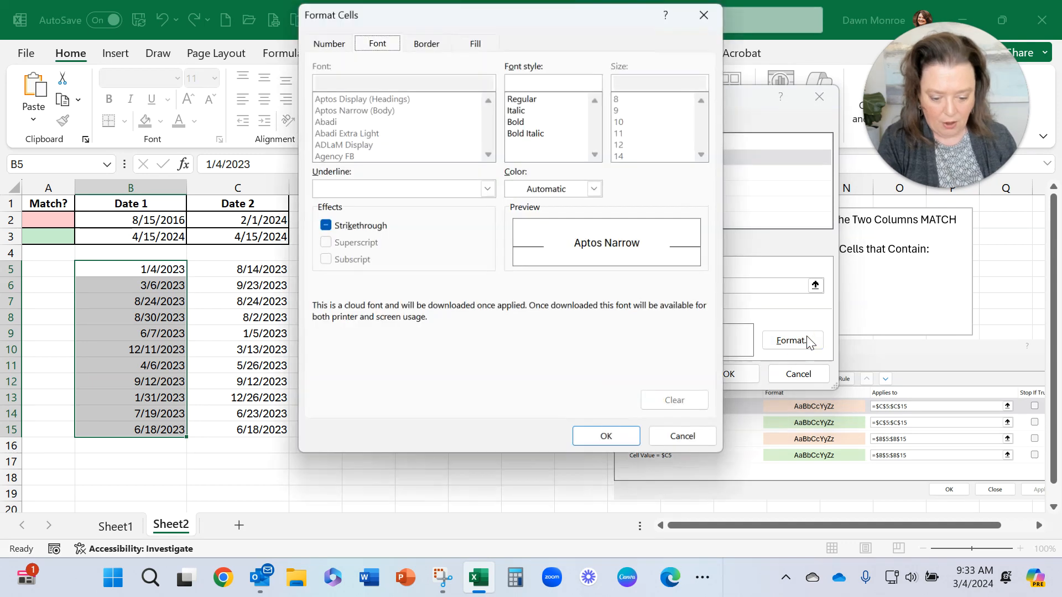
{"action": "left_click", "coordinate": [472, 44]}
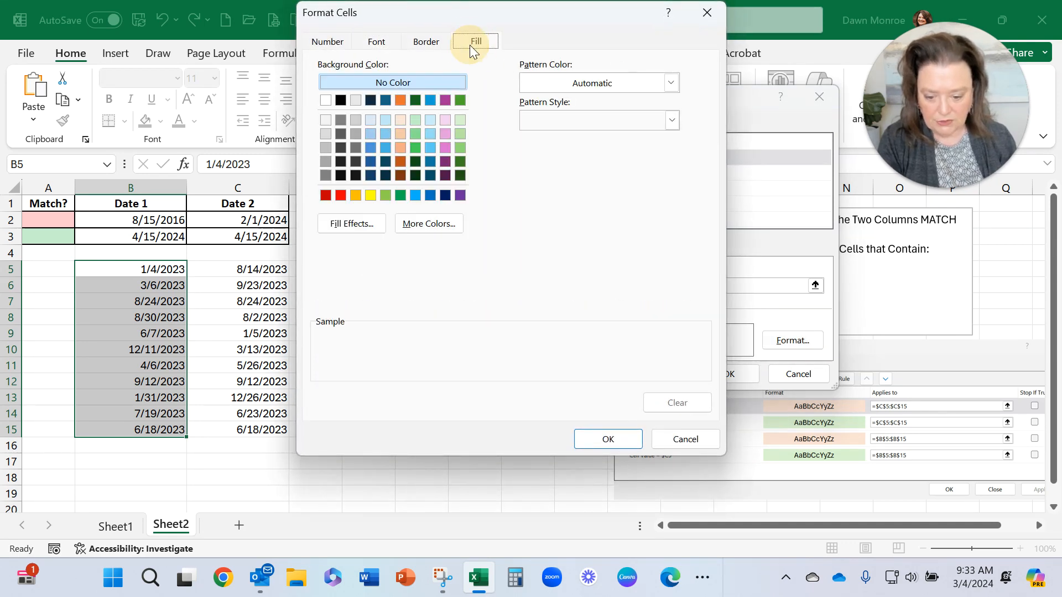
{"action": "left_click", "coordinate": [398, 119]}
{"action": "left_click", "coordinate": [604, 445]}
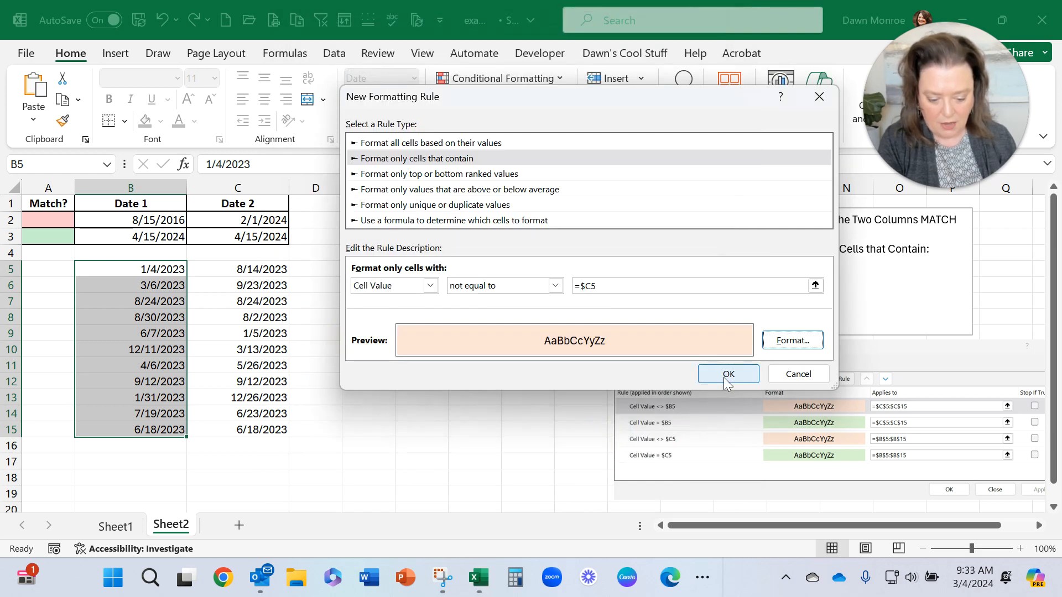
{"action": "left_click", "coordinate": [728, 374]}
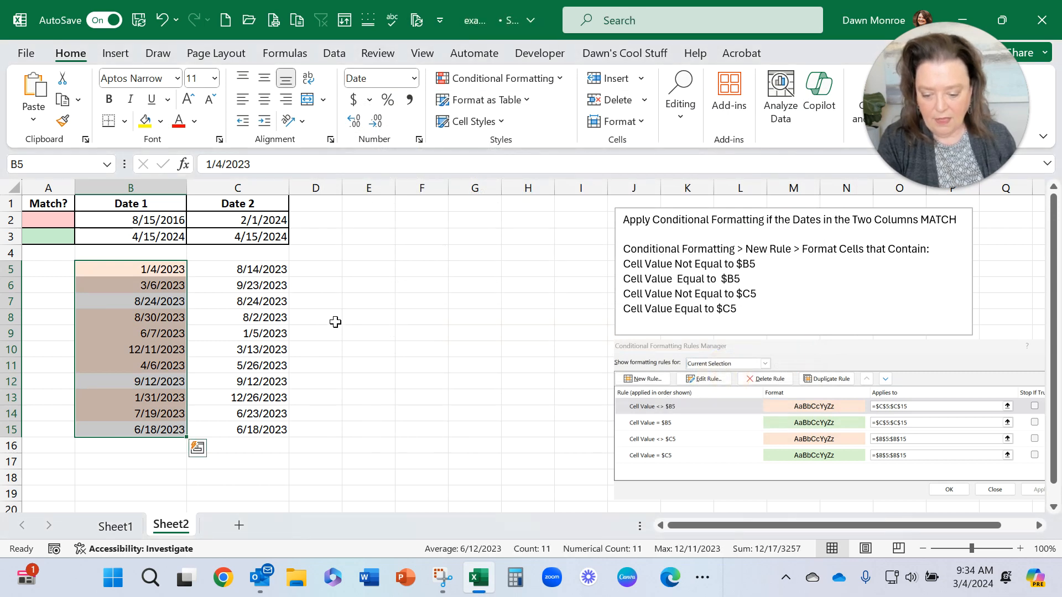
Create a second rule for B5:B15 that formats only cells with a cell value equal to =$C5.
{"action": "left_click", "coordinate": [550, 77]}
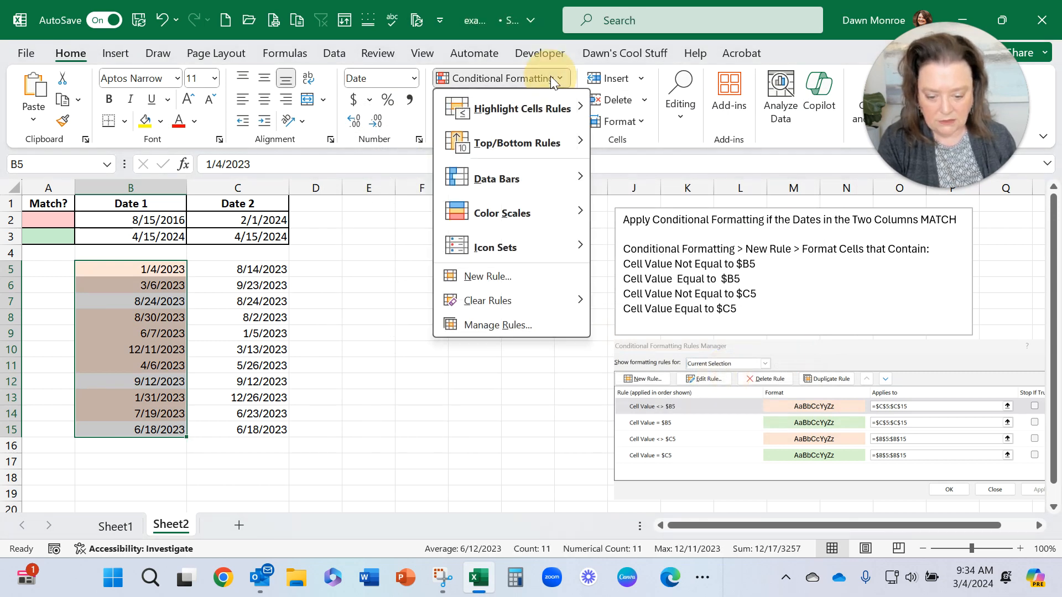
{"action": "left_click", "coordinate": [505, 285]}
{"action": "left_click", "coordinate": [457, 142]}
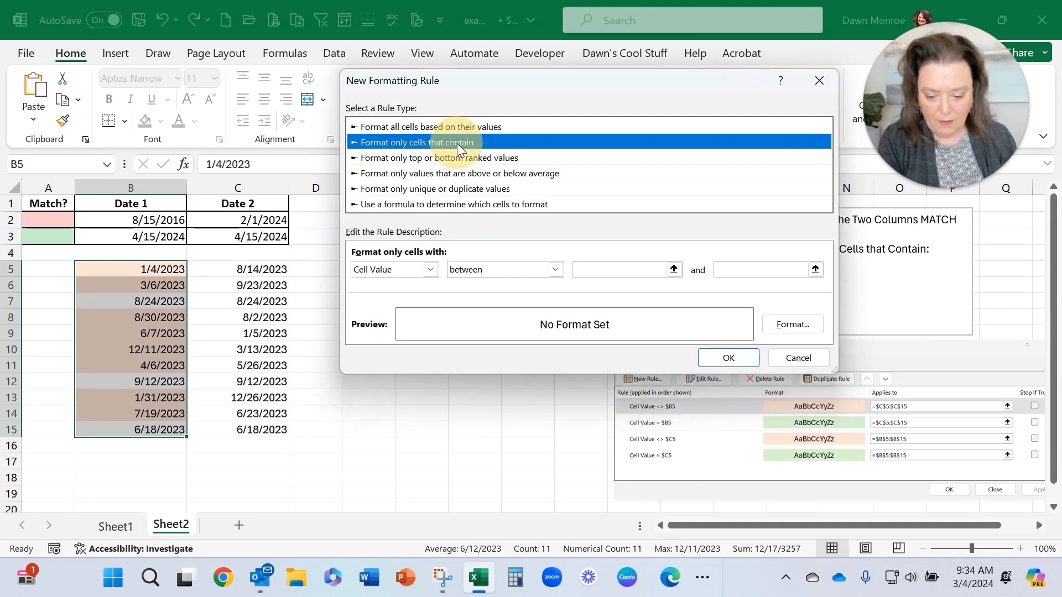
{"action": "left_click", "coordinate": [554, 269]}
{"action": "left_click", "coordinate": [533, 307]}
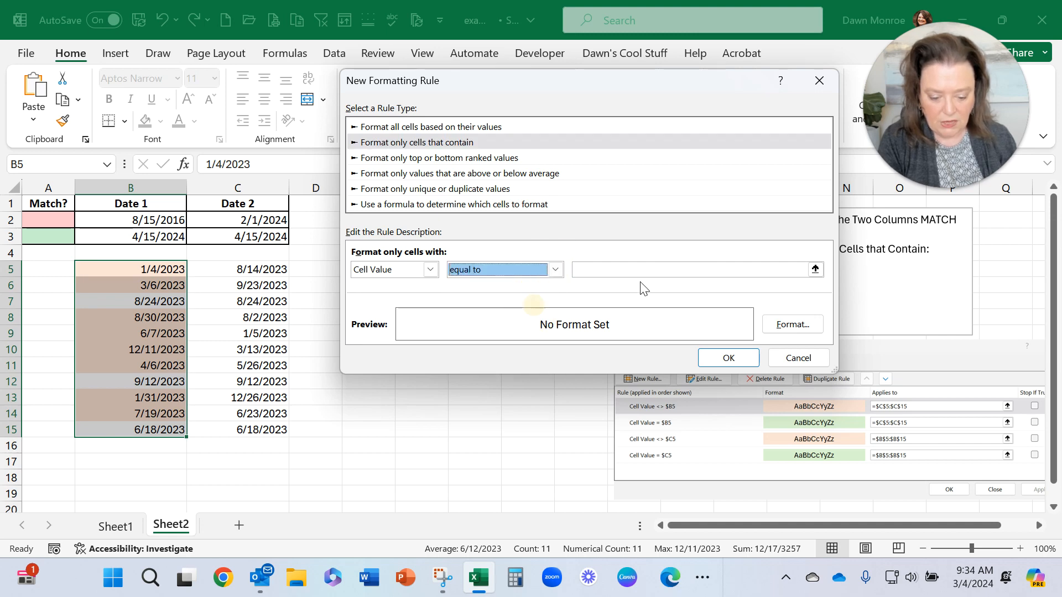
{"action": "left_click", "coordinate": [715, 270]}
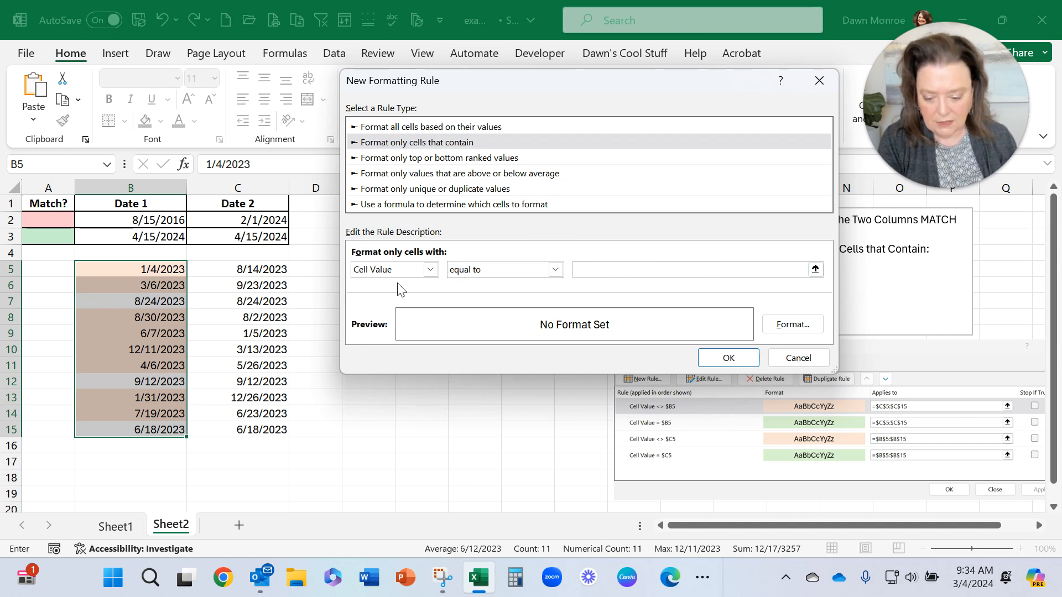
{"action": "left_click", "coordinate": [248, 270]}
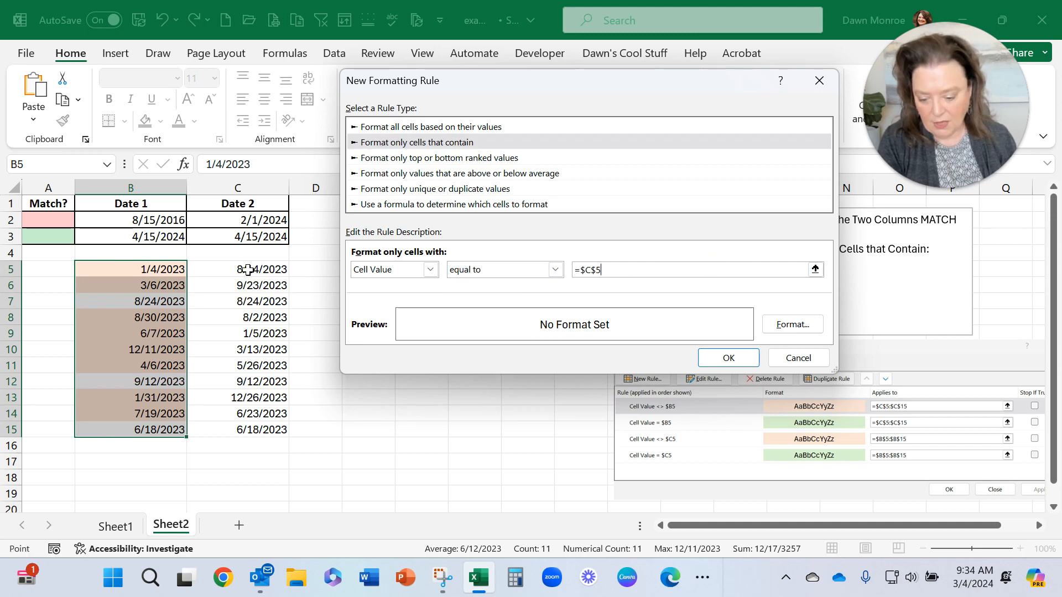
{"action": "left_click", "coordinate": [596, 272]}
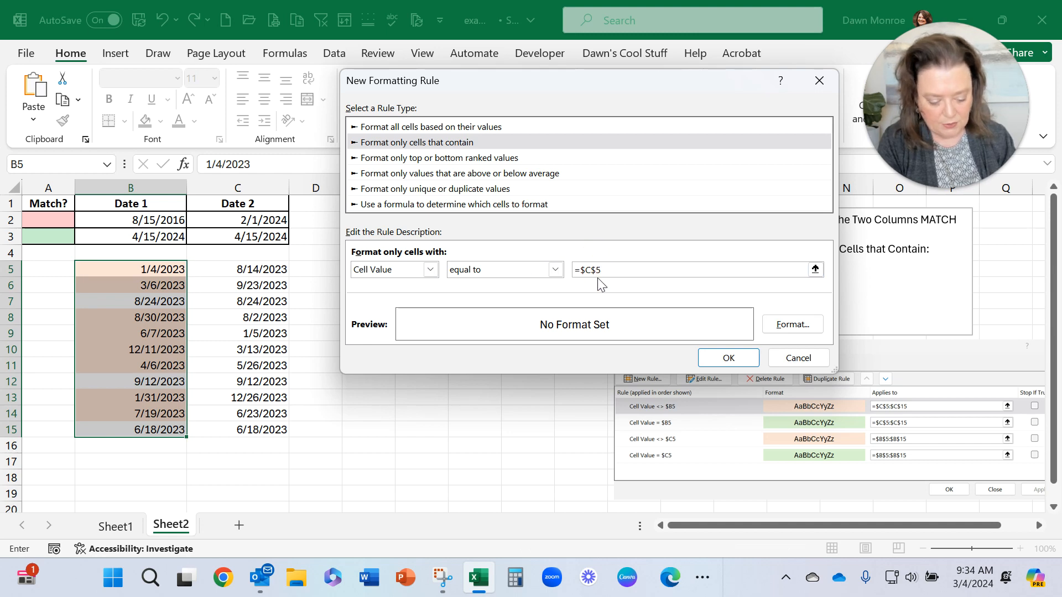
Give the equal-to rule a light green background fill and apply it to the Date 1 cells.
{"action": "left_click", "coordinate": [786, 325]}
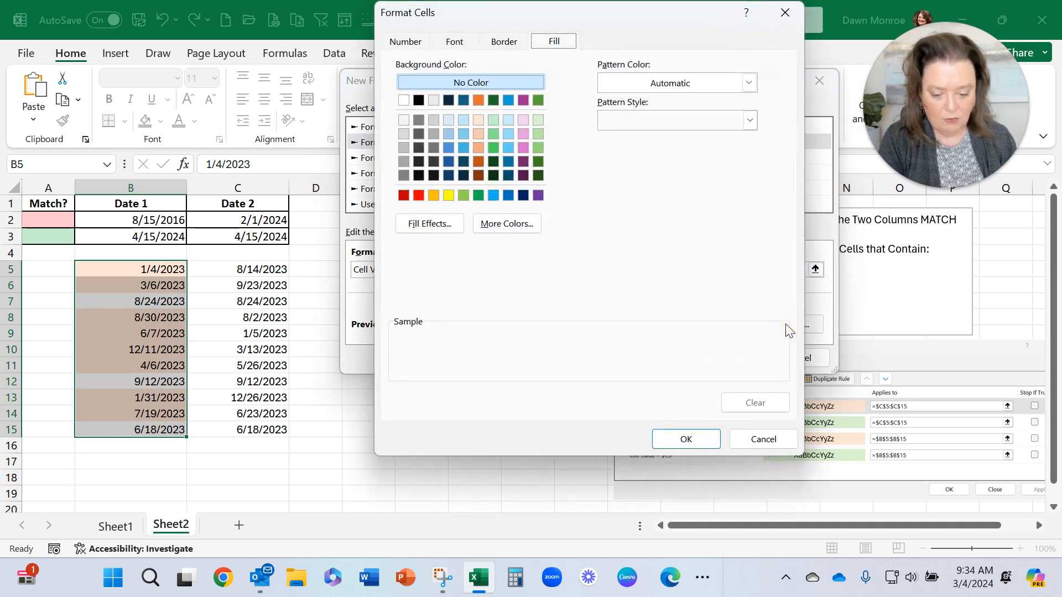
{"action": "left_click", "coordinate": [537, 121]}
{"action": "left_click", "coordinate": [684, 442]}
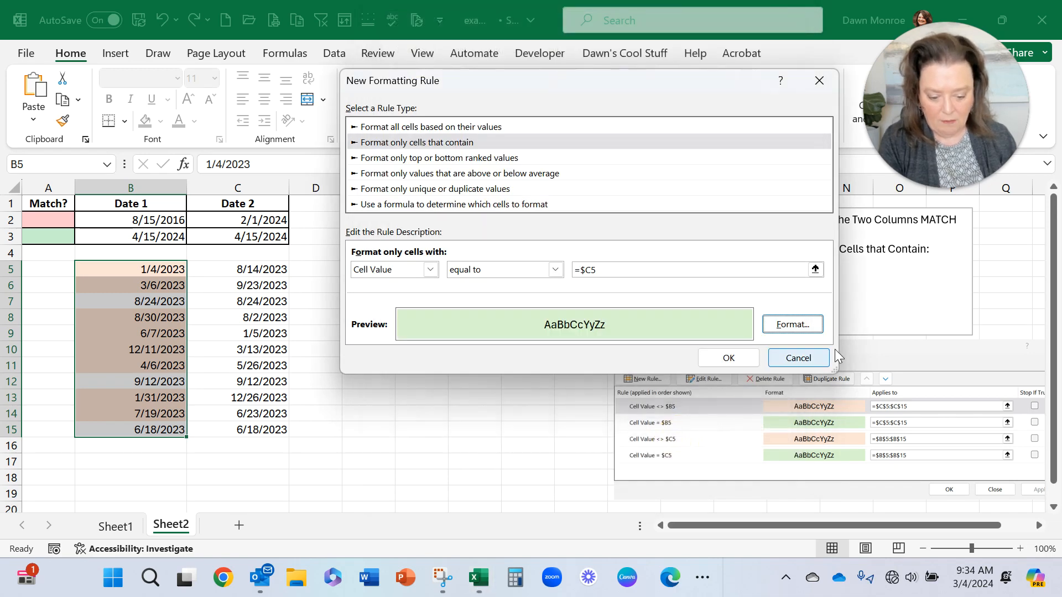
{"action": "left_click", "coordinate": [721, 354]}
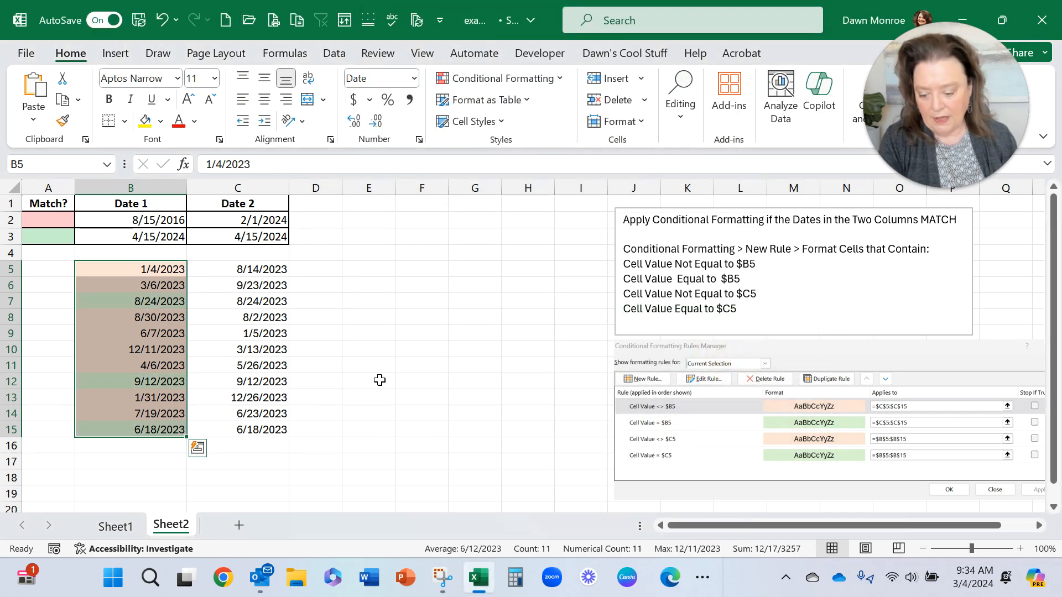
Check the Date 1 and Date 2 pairs in rows 7, 12 and 15 against the applied highlighting.
{"action": "left_click", "coordinate": [137, 327]}
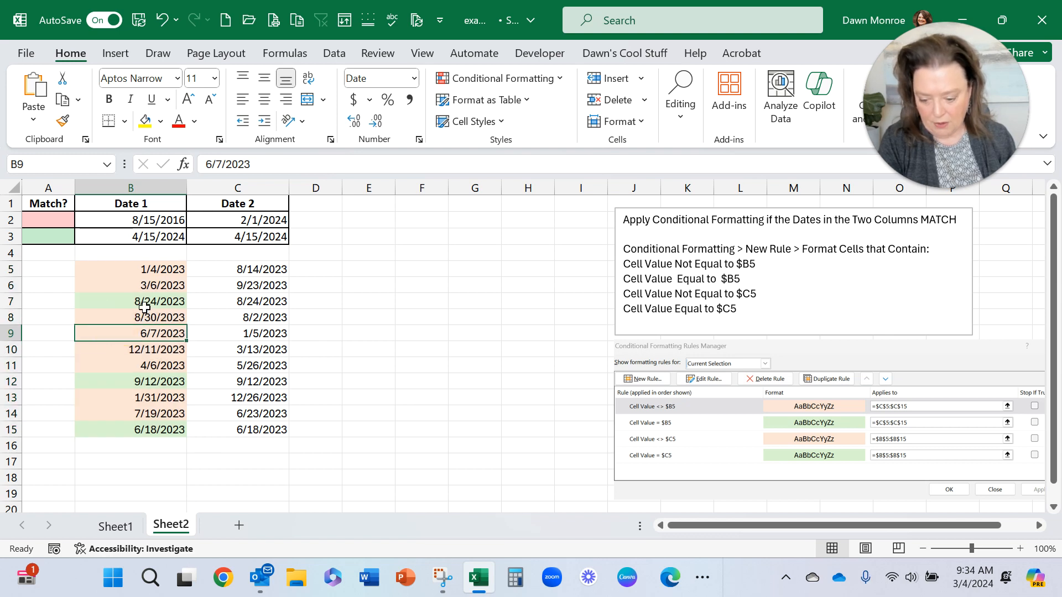
{"action": "left_click_drag", "start_coordinate": [146, 302], "coordinate": [244, 301]}
{"action": "left_click_drag", "start_coordinate": [147, 381], "coordinate": [202, 387]}
{"action": "left_click_drag", "start_coordinate": [151, 432], "coordinate": [218, 426]}
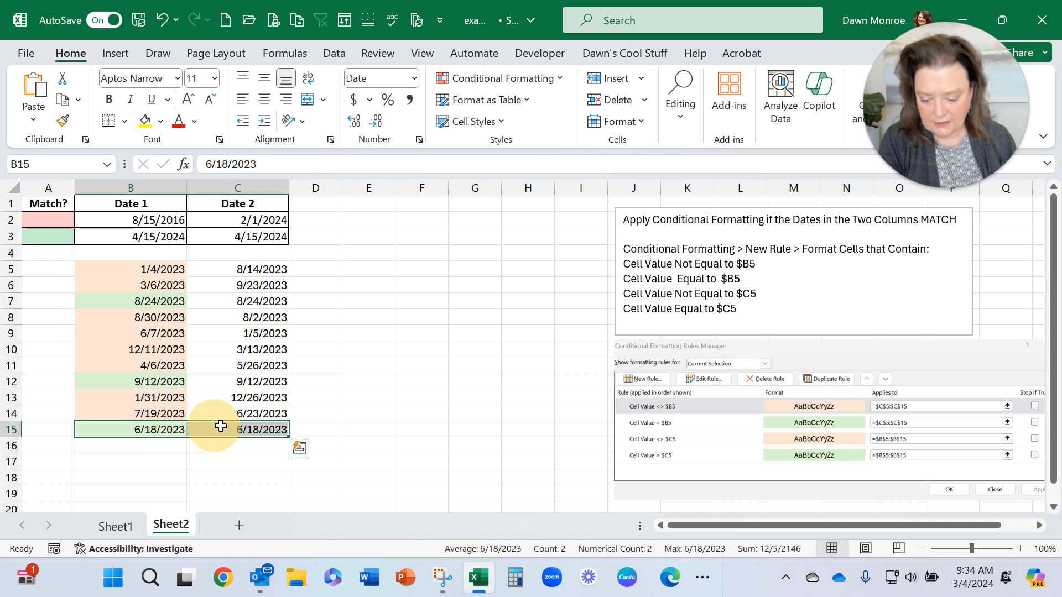
Change the Date 2 value in C9 to 06/07/2023 to test the matching rule.
{"action": "left_click", "coordinate": [260, 334]}
{"action": "type", "text": "06/07/2023"}
{"action": "key", "text": "Return"}
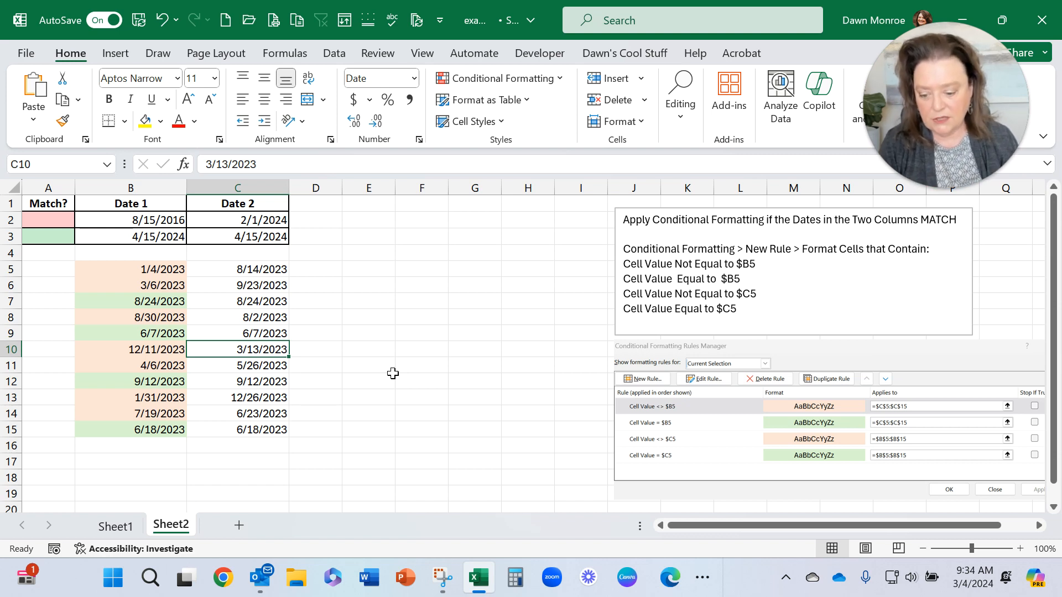
Create a conditional formatting rule for C5:C15 that formats only cells with a cell value not equal to =$B5.
{"action": "left_click_drag", "start_coordinate": [268, 269], "coordinate": [262, 429]}
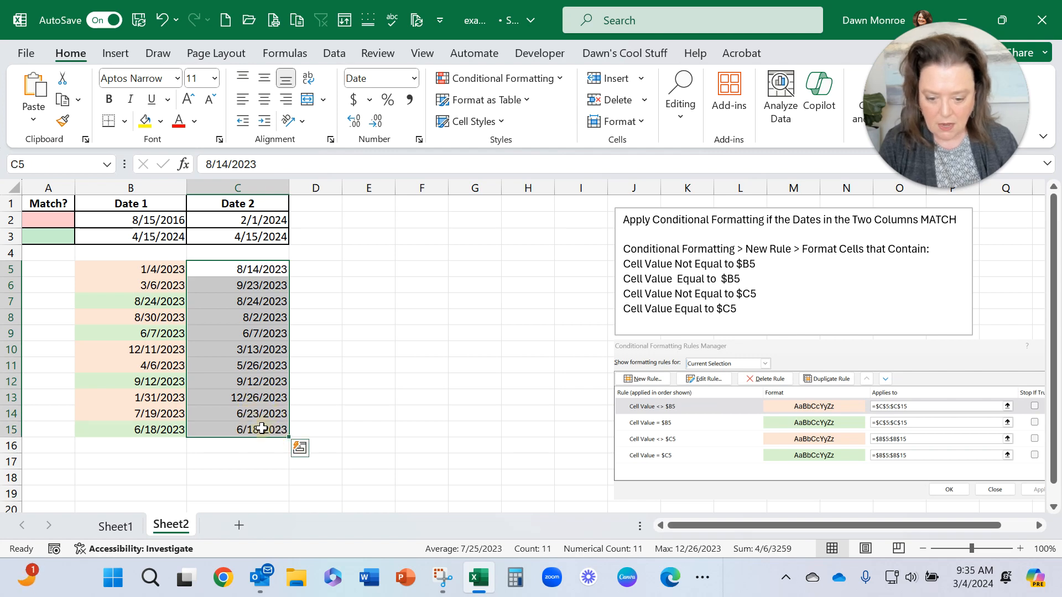
{"action": "left_click", "coordinate": [543, 82]}
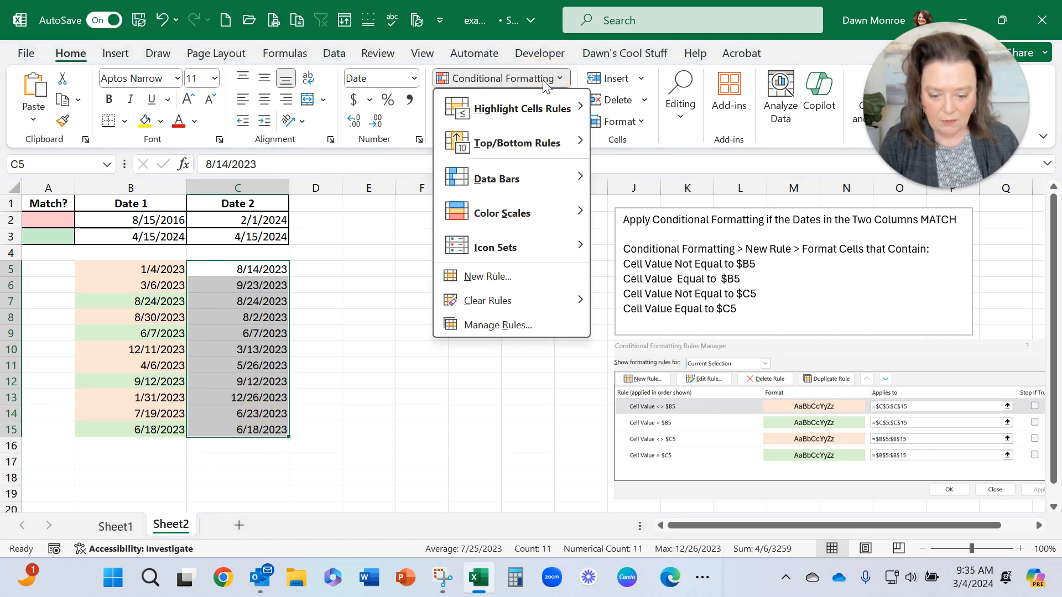
{"action": "left_click", "coordinate": [511, 278]}
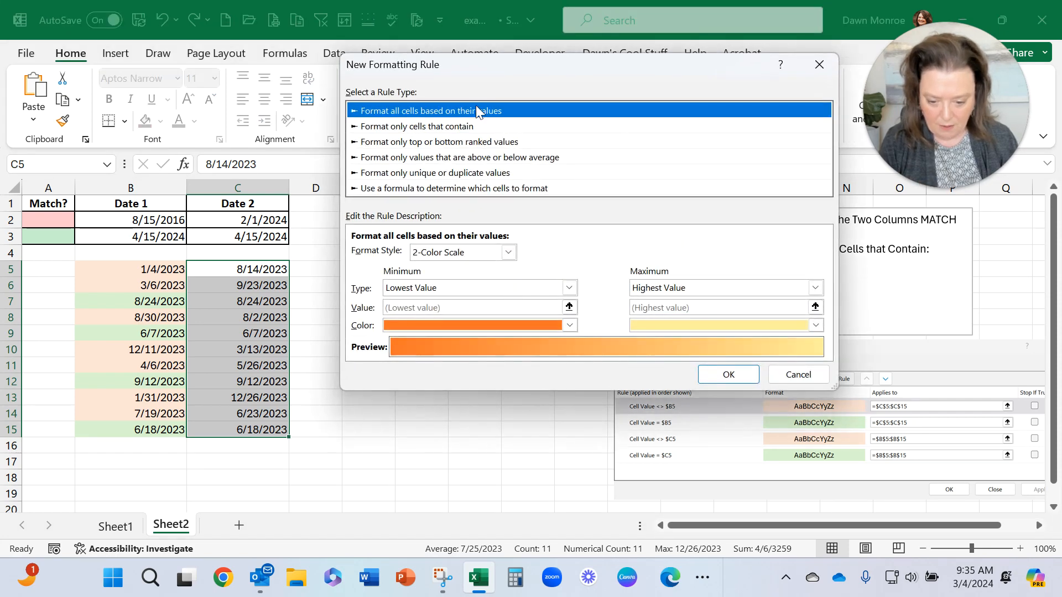
{"action": "left_click", "coordinate": [465, 128]}
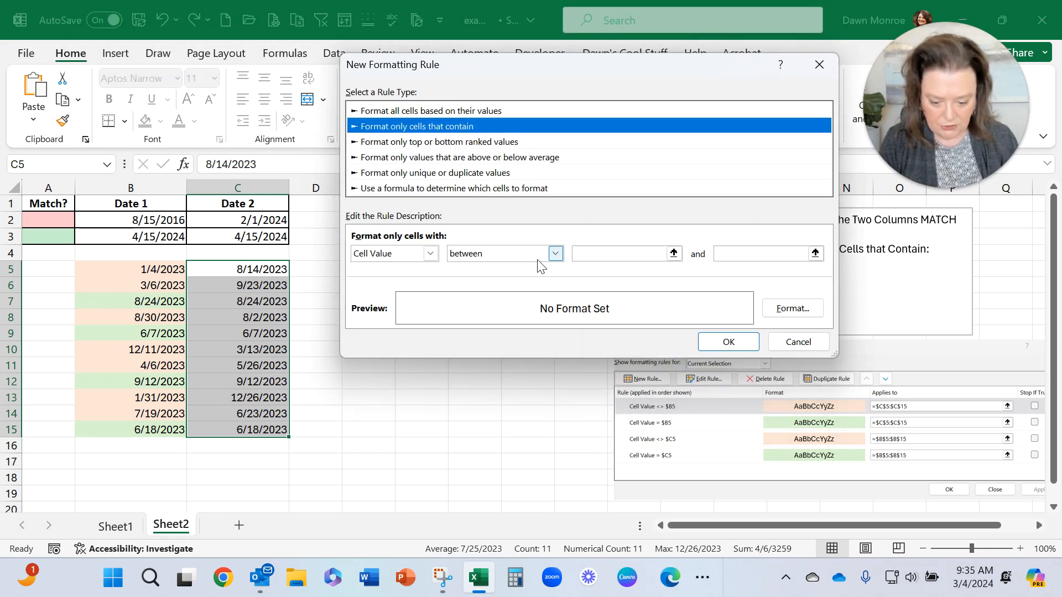
{"action": "left_click", "coordinate": [555, 255]}
{"action": "left_click", "coordinate": [520, 299]}
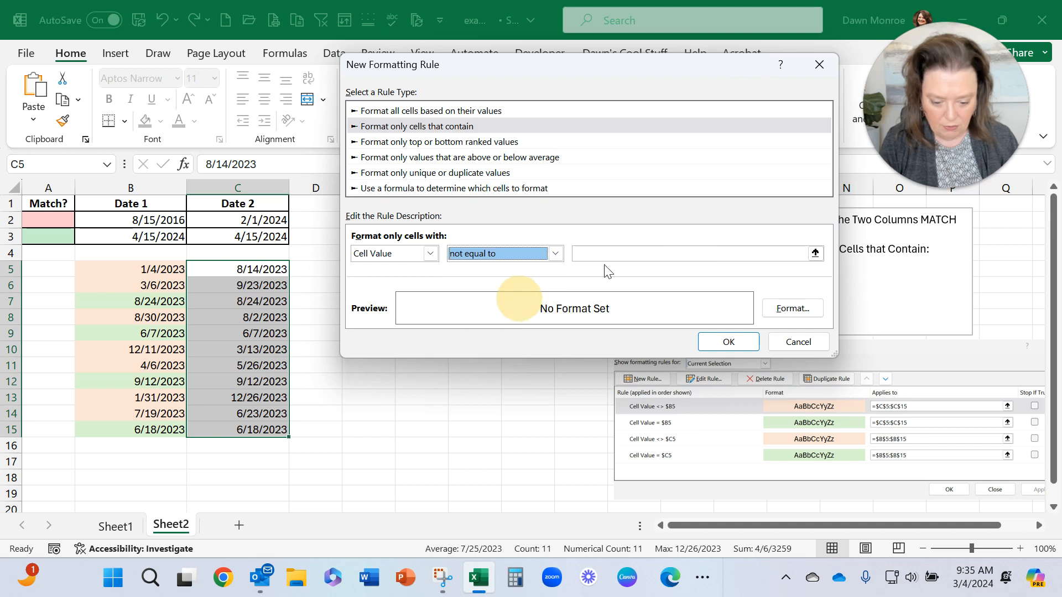
{"action": "left_click", "coordinate": [627, 256]}
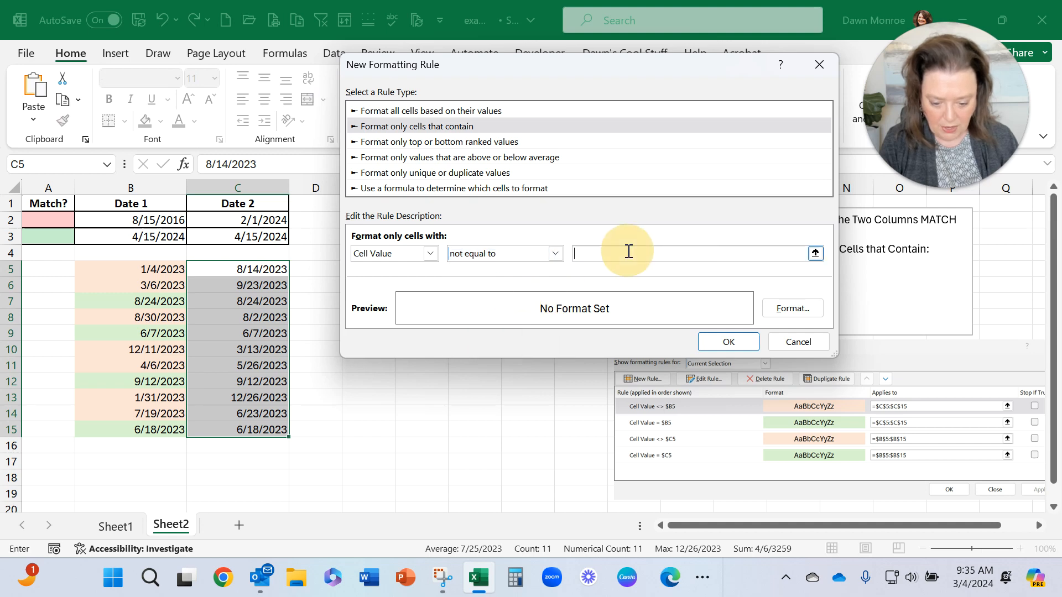
{"action": "left_click", "coordinate": [164, 271]}
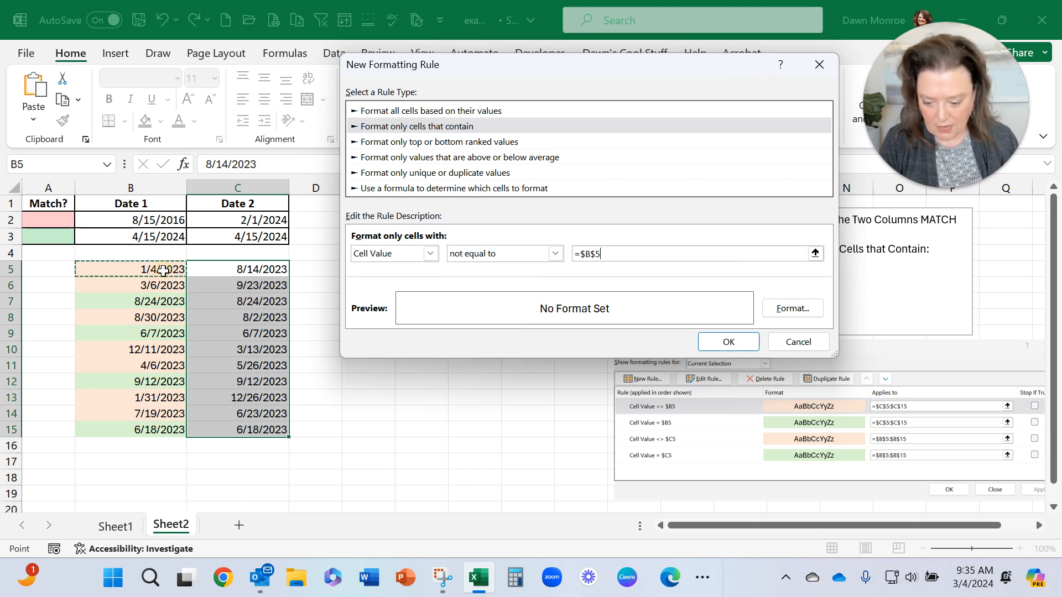
{"action": "left_click", "coordinate": [595, 254]}
{"action": "key", "text": "BackSpace"}
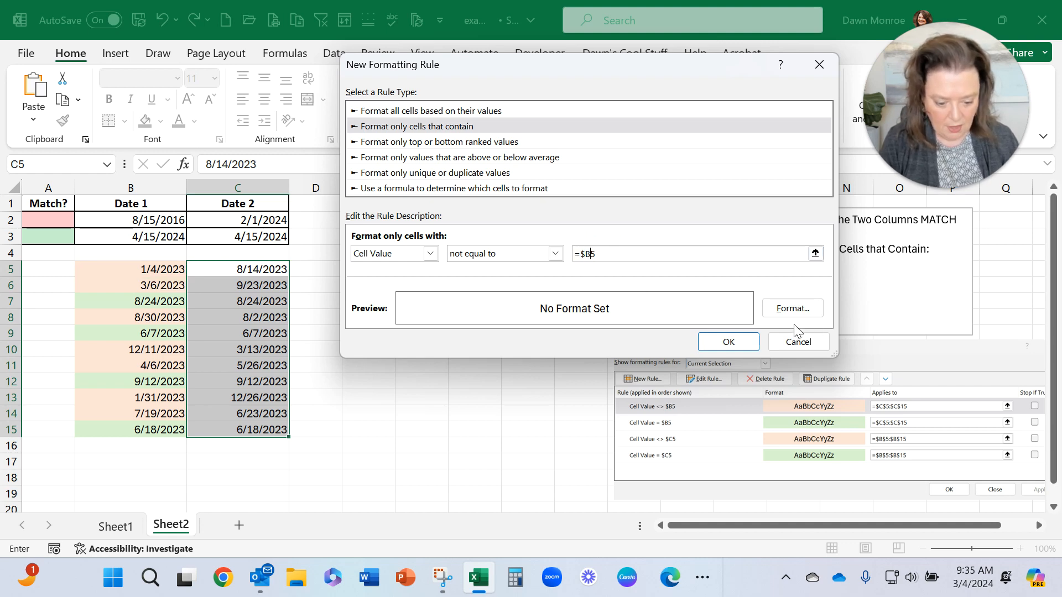
Give the not-equal-to rule a light orange background fill and apply it to the Date 2 cells.
{"action": "left_click", "coordinate": [792, 309]}
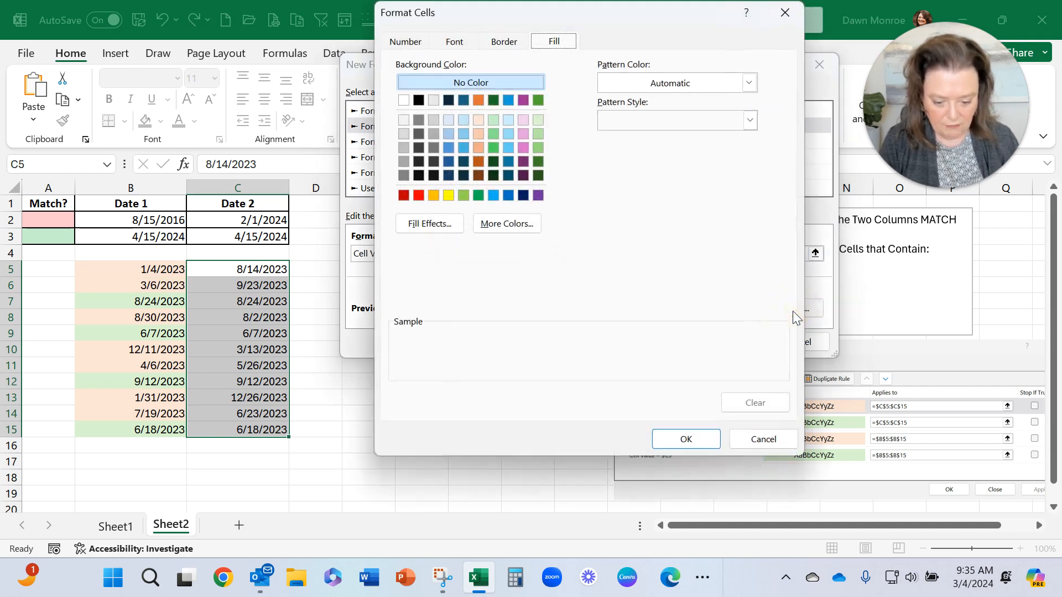
{"action": "left_click", "coordinate": [478, 121]}
{"action": "left_click", "coordinate": [684, 439]}
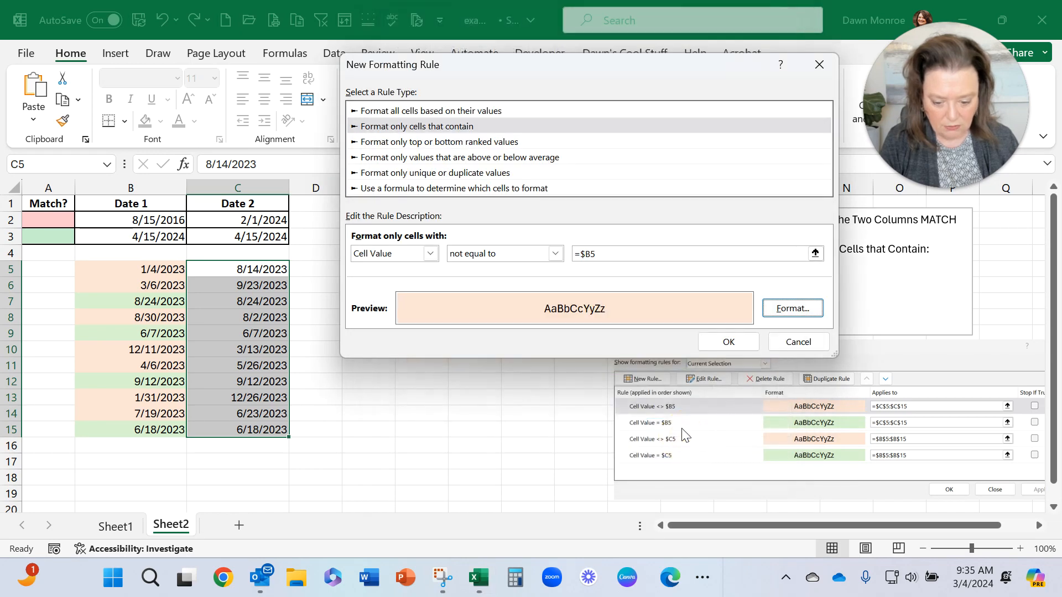
{"action": "left_click", "coordinate": [729, 342]}
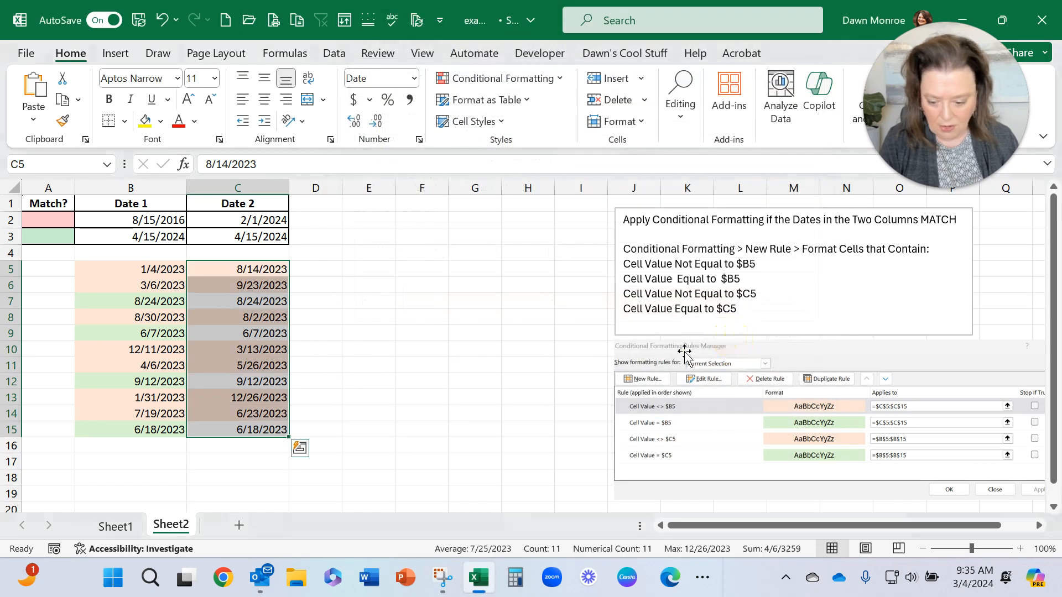
Create a second rule for C5:C15 that formats only cells with a cell value equal to =$B5.
{"action": "left_click", "coordinate": [558, 79]}
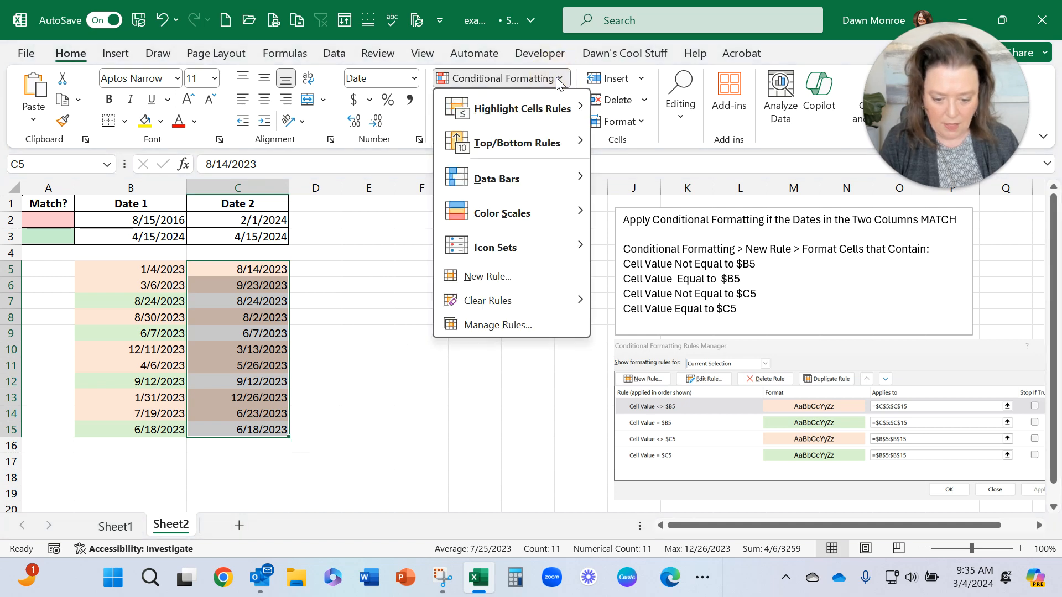
{"action": "left_click", "coordinate": [479, 277]}
{"action": "left_click", "coordinate": [451, 110]}
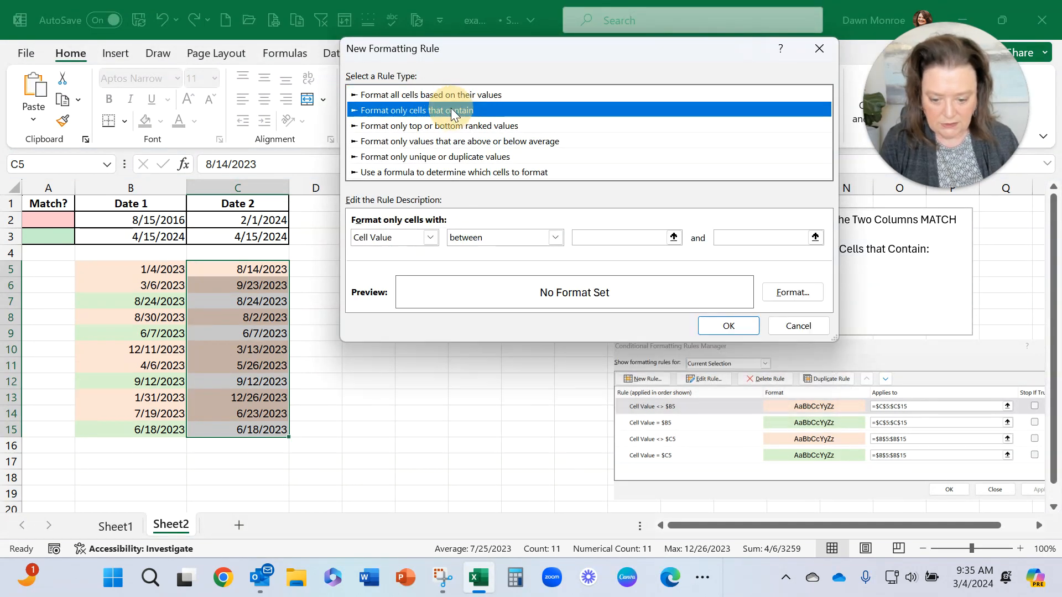
{"action": "left_click", "coordinate": [555, 238]}
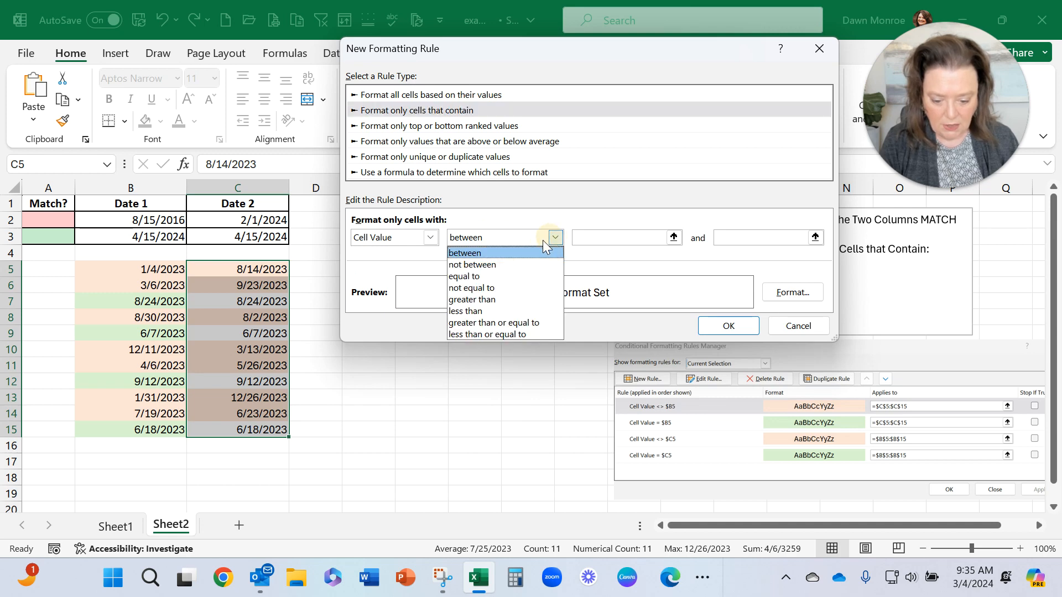
{"action": "left_click", "coordinate": [516, 274]}
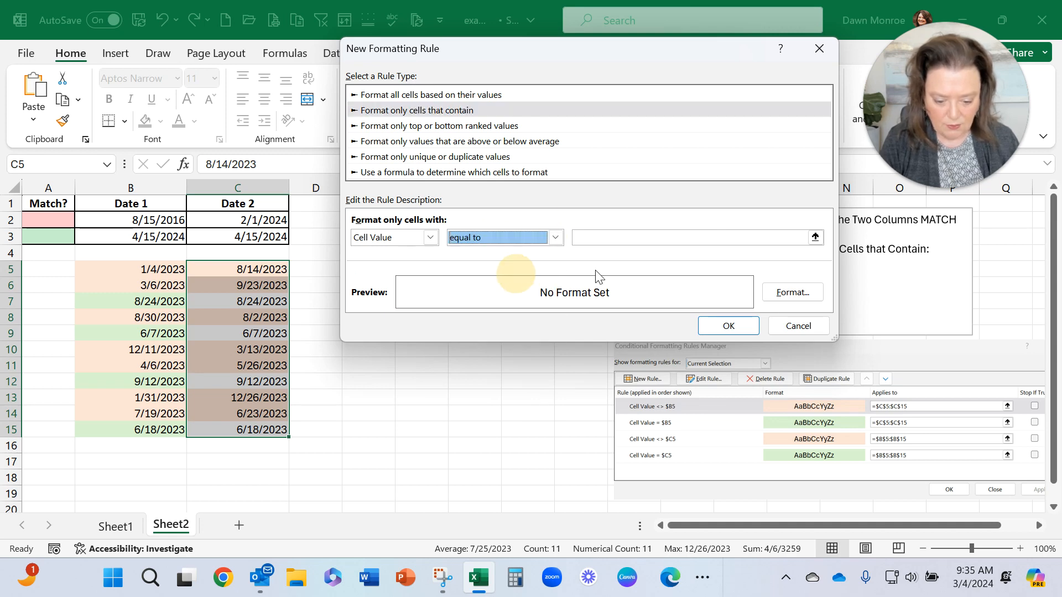
{"action": "left_click", "coordinate": [602, 237]}
{"action": "left_click", "coordinate": [155, 276]}
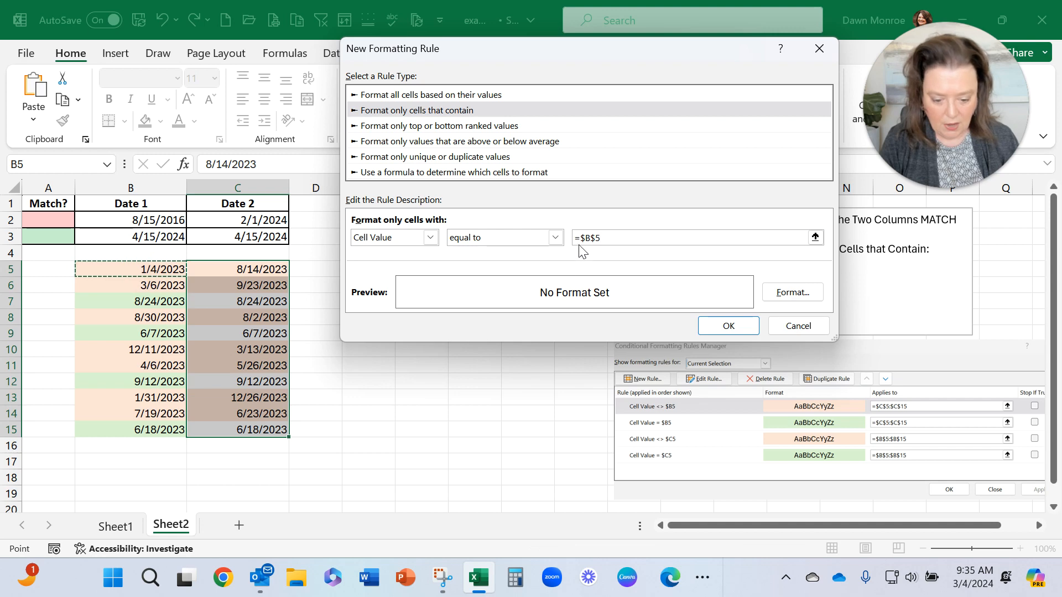
{"action": "left_click", "coordinate": [595, 239]}
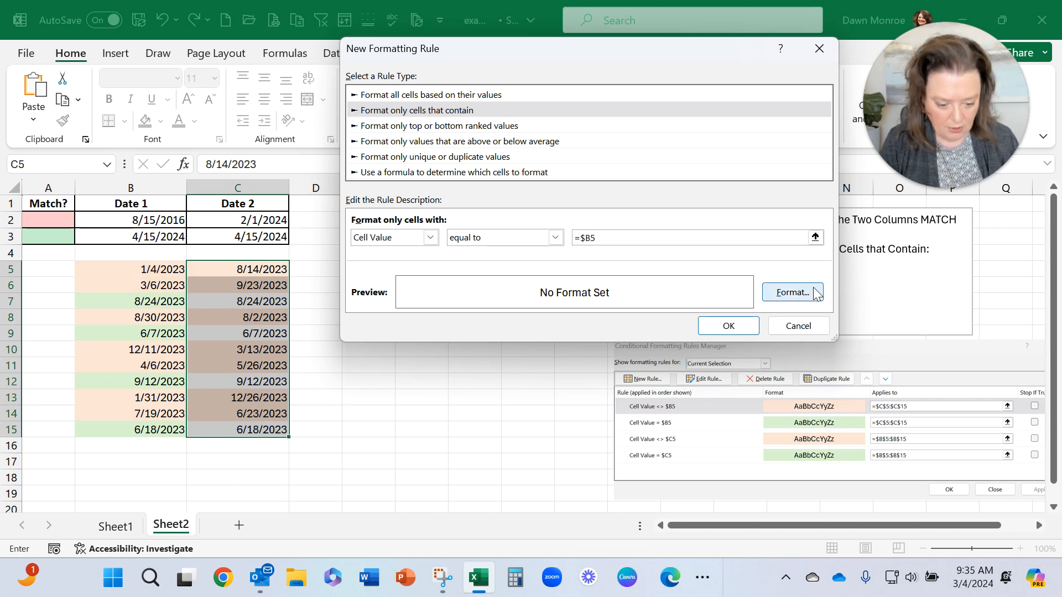
Give the equal-to rule a light green background fill and apply it to the Date 2 cells.
{"action": "left_click", "coordinate": [795, 291]}
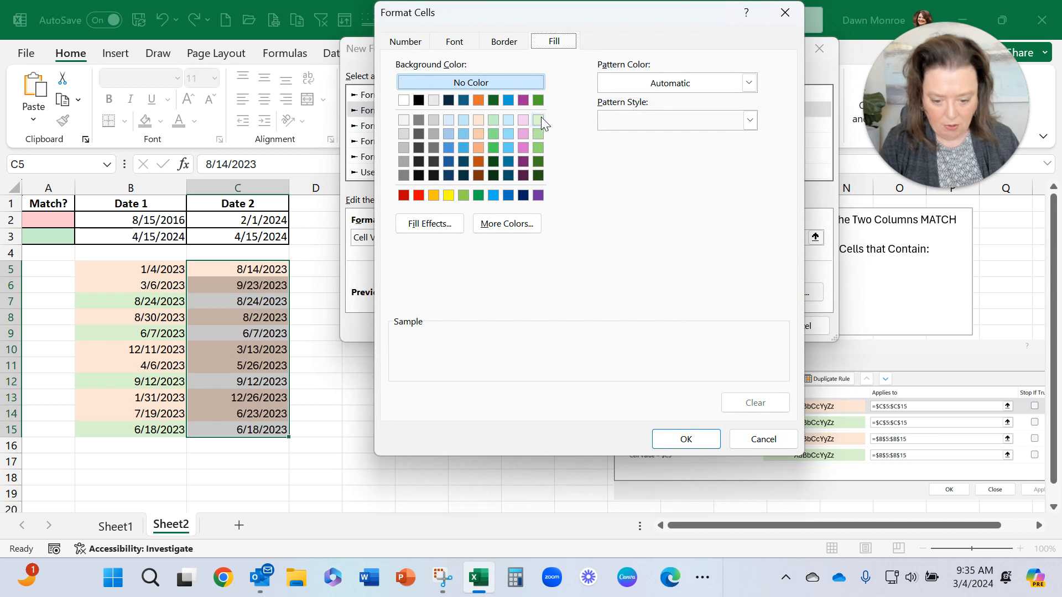
{"action": "left_click", "coordinate": [539, 119]}
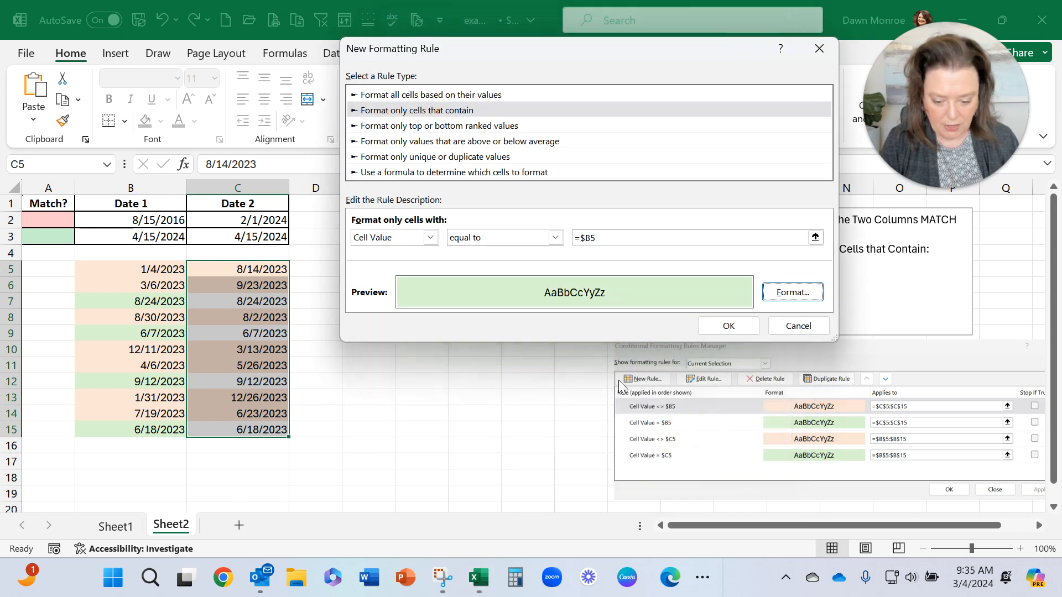
{"action": "left_click", "coordinate": [743, 326]}
{"action": "left_click", "coordinate": [339, 328]}
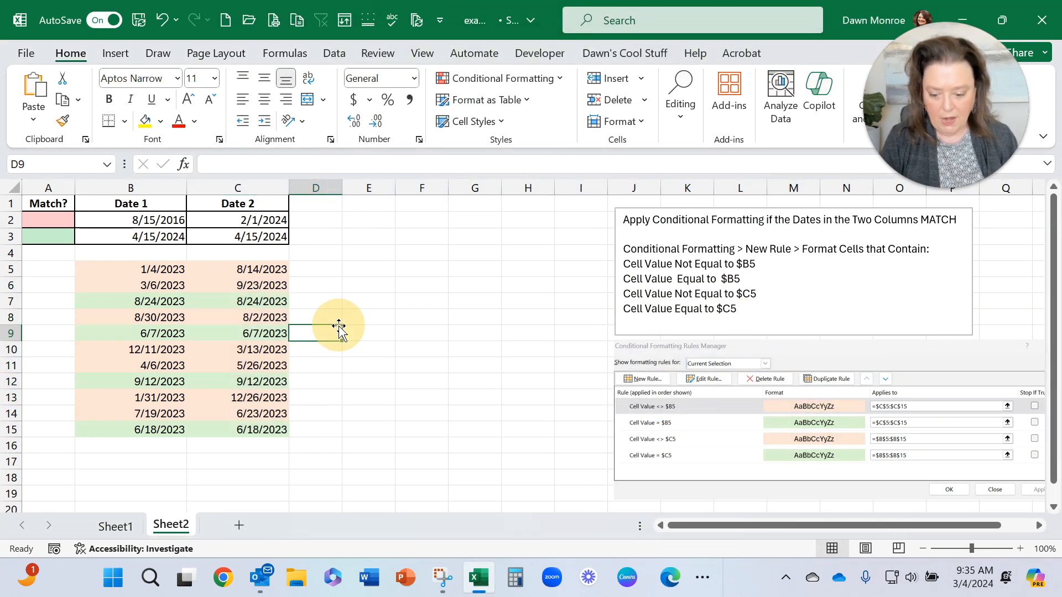